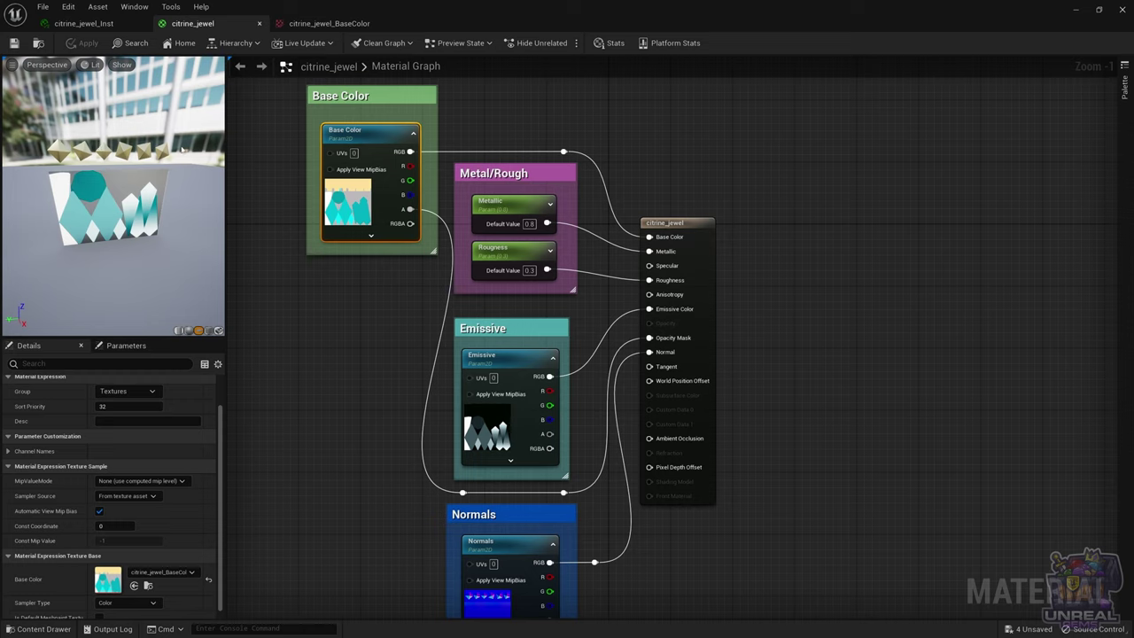
# Set the citrine_jewel material's Blend Mode to Masked from the output node's Details
pyautogui.scroll(2, 62, 474)
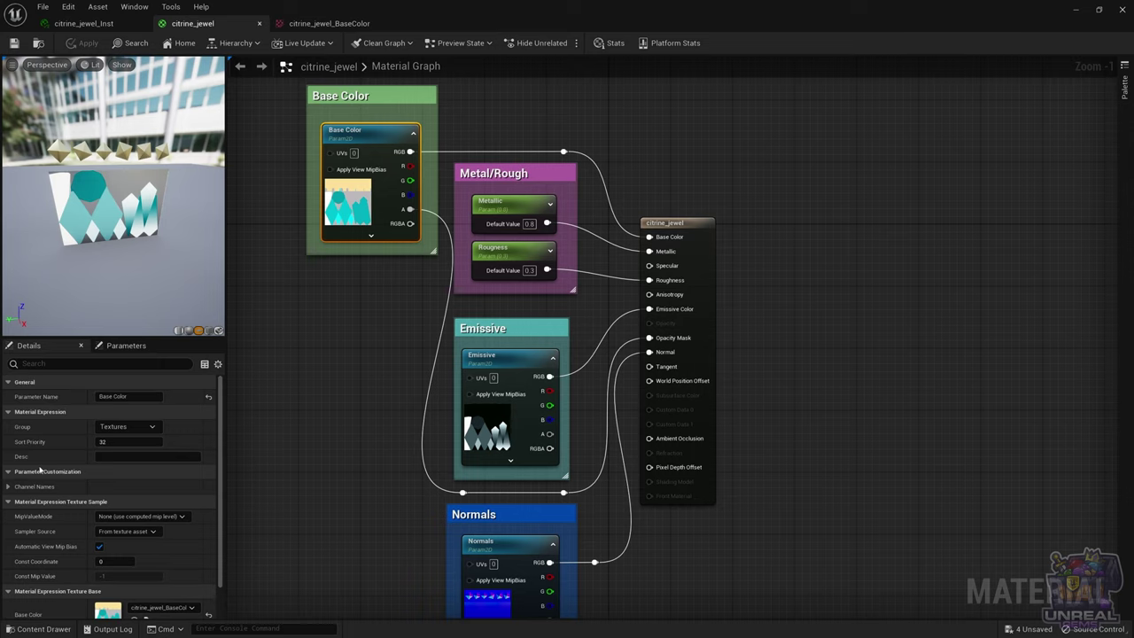
pyautogui.click(365, 353)
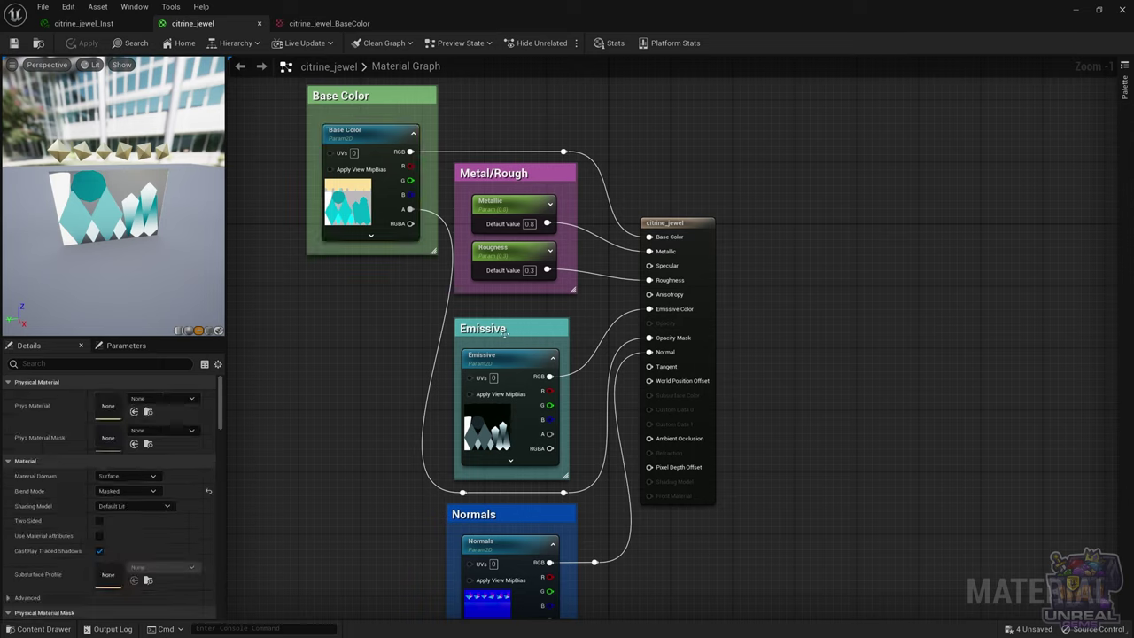
pyautogui.click(677, 223)
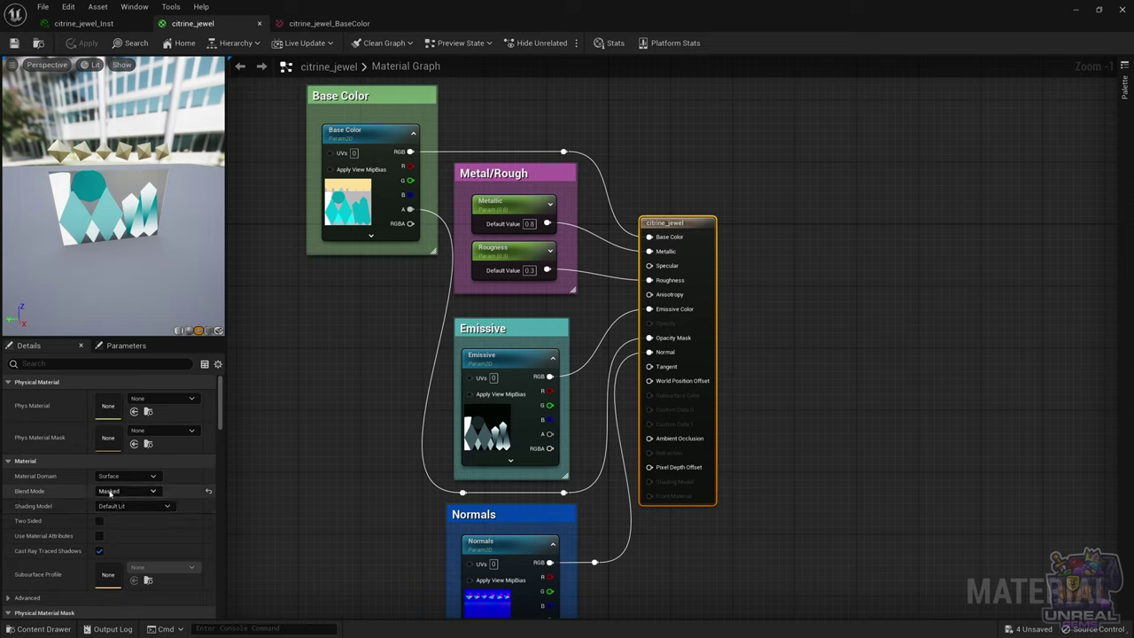
pyautogui.click(111, 491)
pyautogui.click(125, 512)
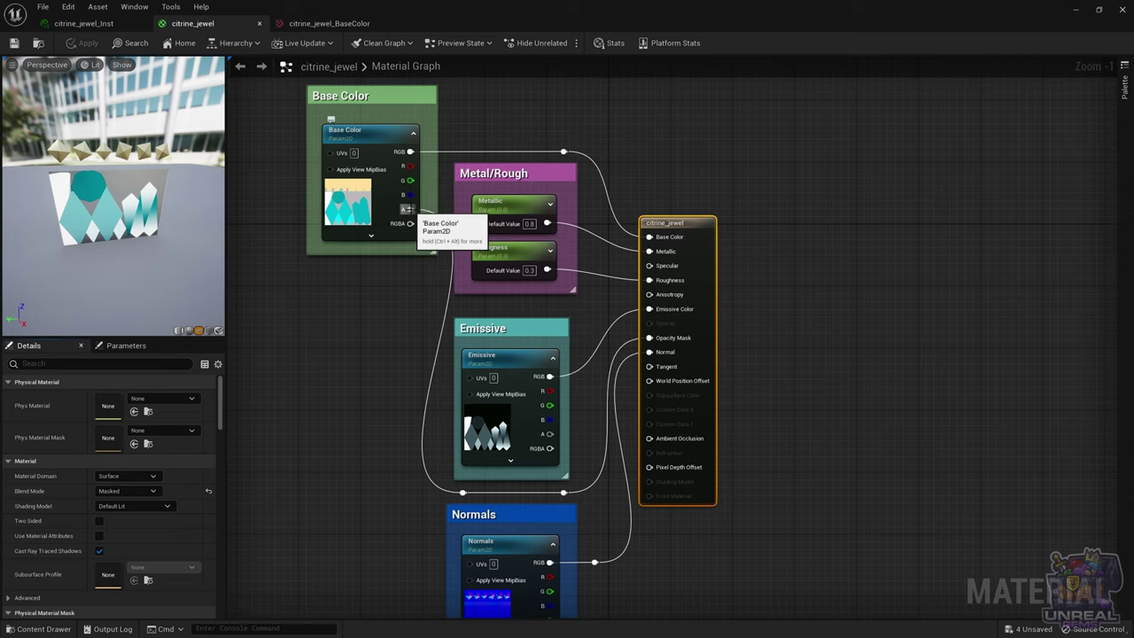
# Wire the Base Color texture's alpha into Opacity Mask and select the Base Color texture node
pyautogui.moveTo(408, 209); pyautogui.dragTo(455, 287)
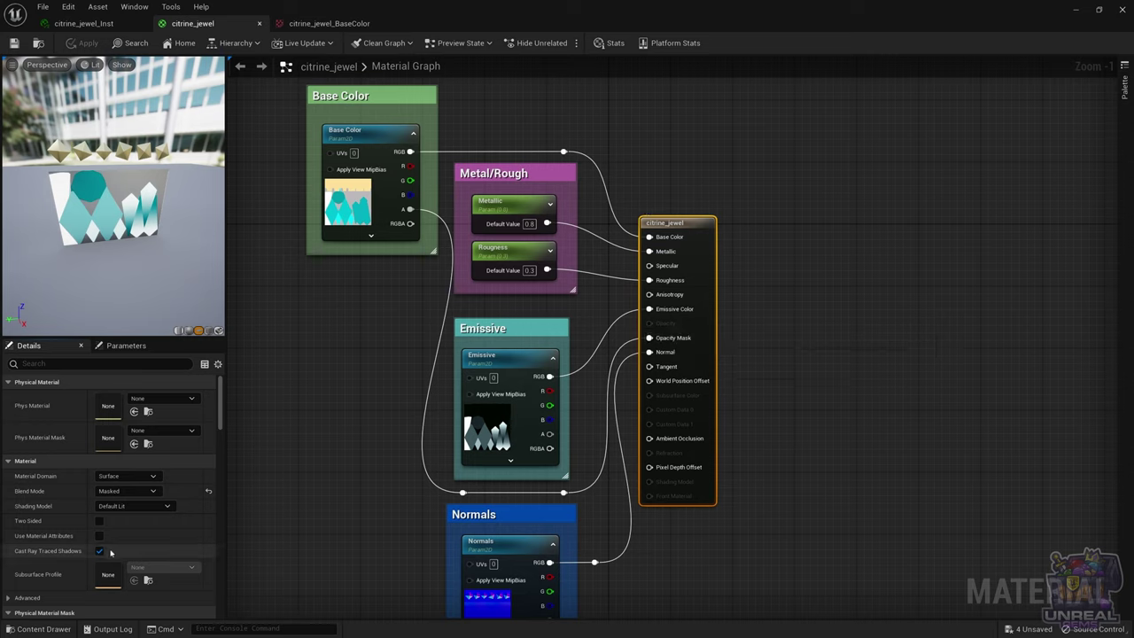
pyautogui.scroll(-3, 109, 549)
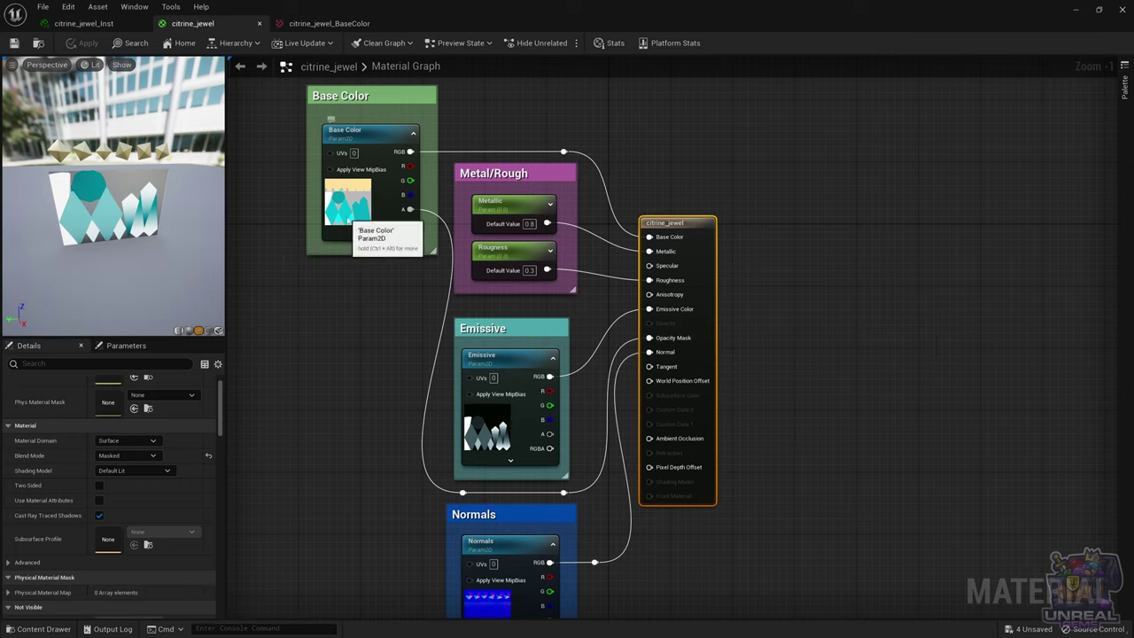
pyautogui.click(346, 216)
# Open the citrine_jewel_BaseColor texture in the texture editor from its Details thumbnail
pyautogui.doubleClick(107, 590)
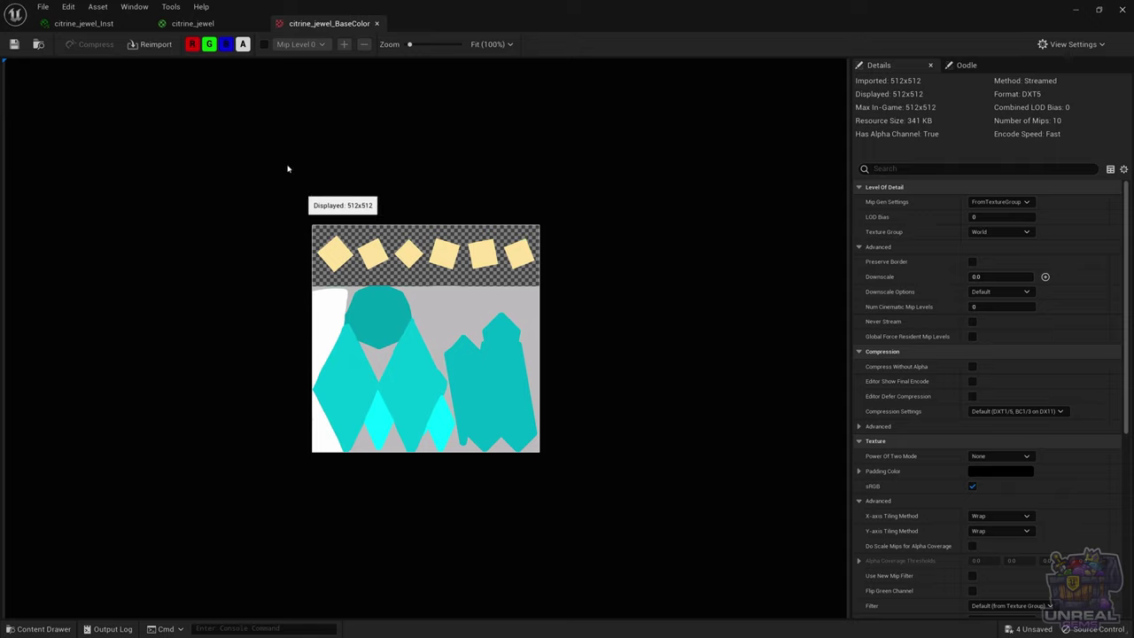
# Turn off the R, G and B channels to preview only alpha, then return to citrine_jewel
pyautogui.click(193, 45)
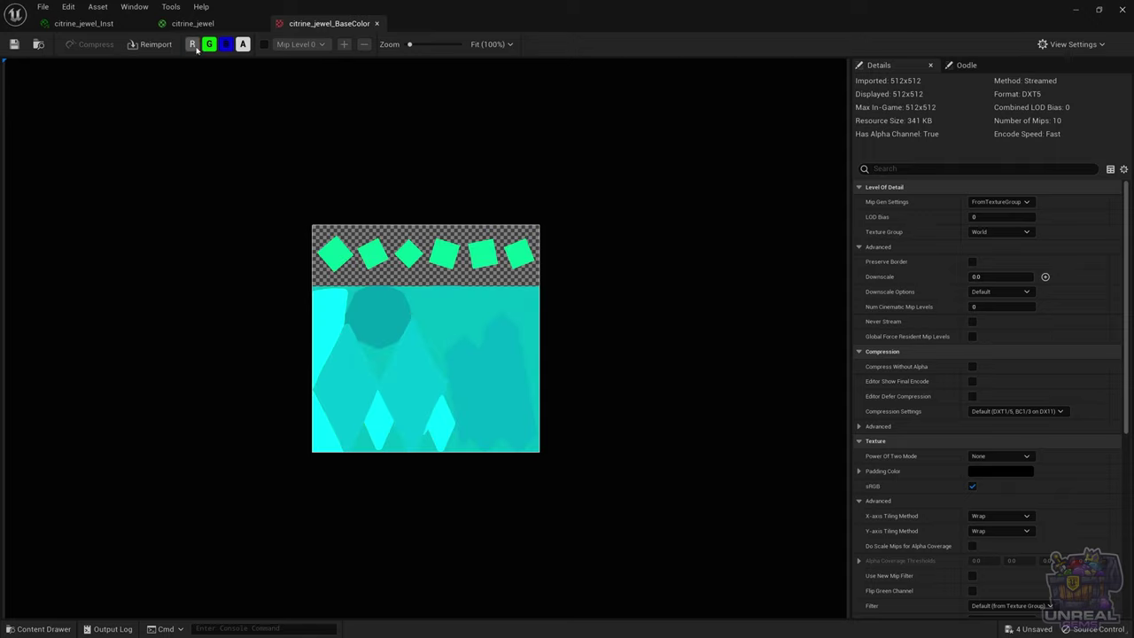
pyautogui.click(209, 45)
pyautogui.click(226, 45)
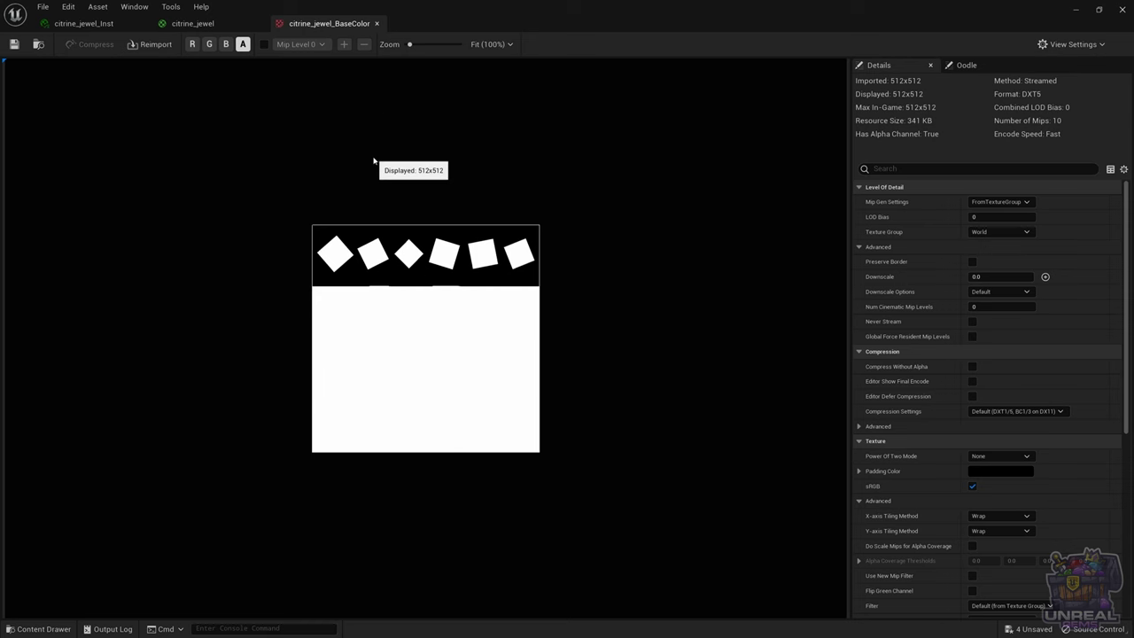
pyautogui.click(235, 27)
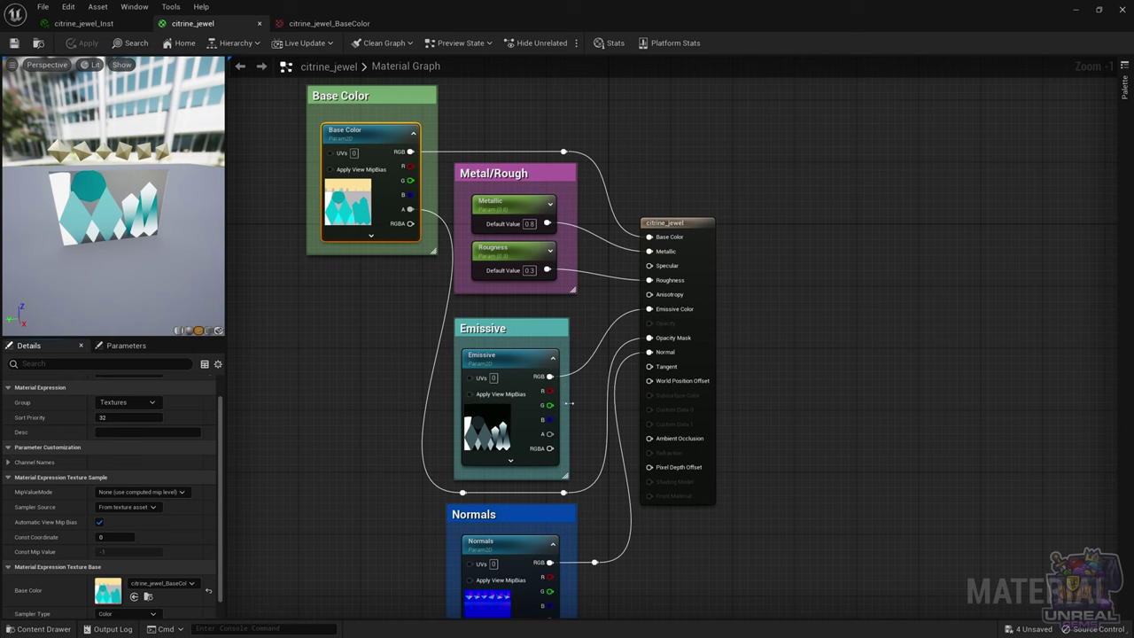
# Pan the material graph down to bring the lower nodes, including Normals, into view
pyautogui.moveTo(580, 404); pyautogui.dragTo(584, 366, button='right')
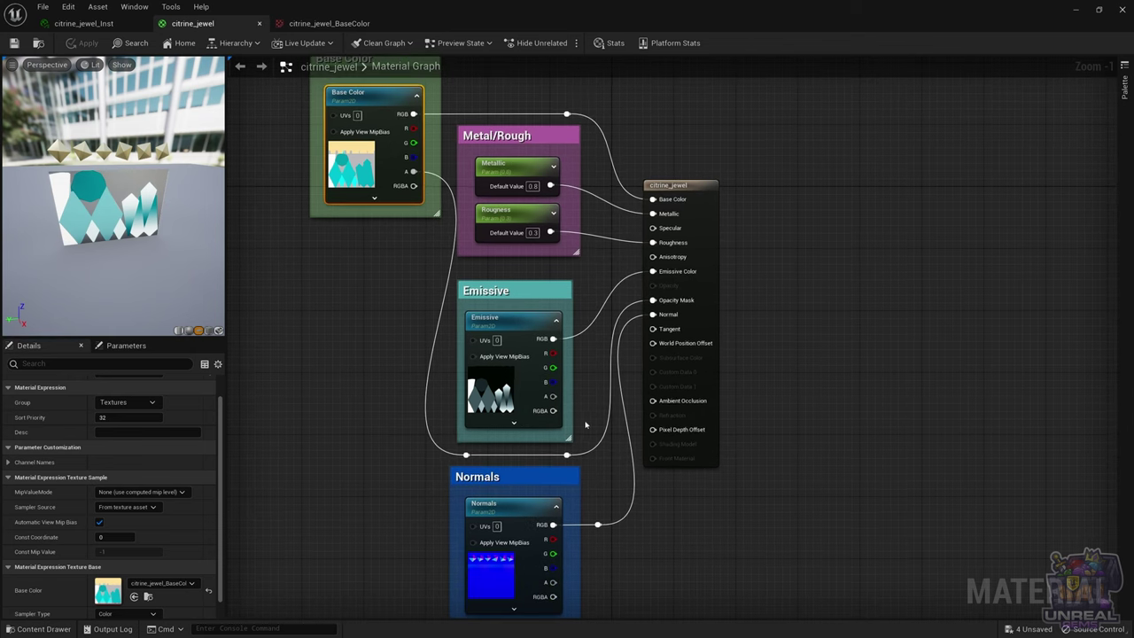
pyautogui.moveTo(585, 423); pyautogui.dragTo(578, 375, button='right')
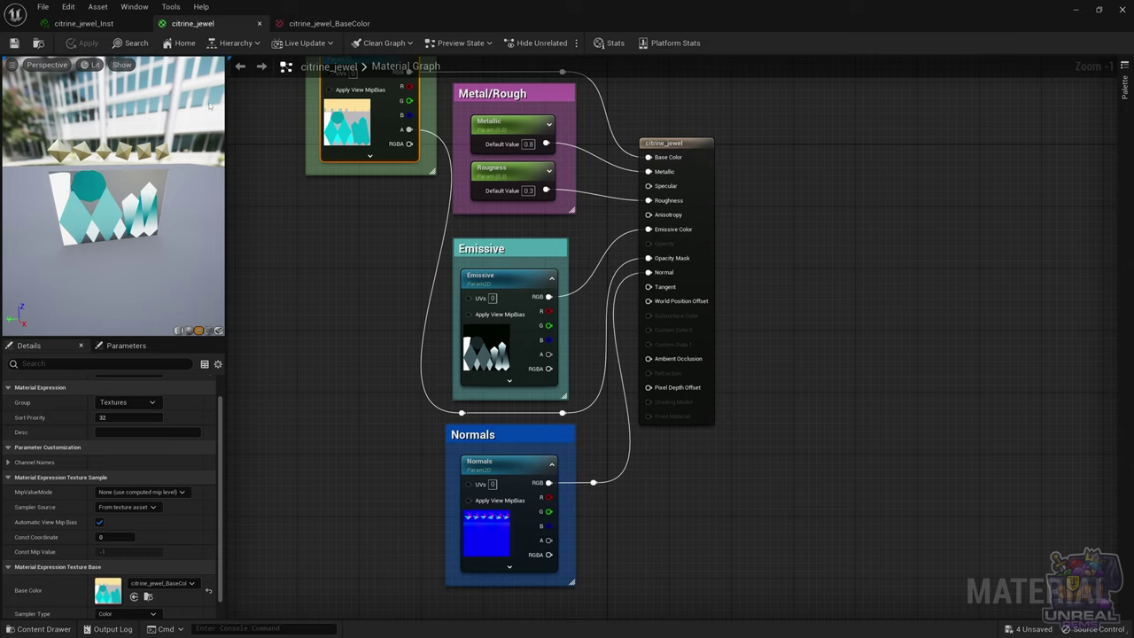
# Open citrine_jewel_Inst and restore its editor to a small window over the level scene
pyautogui.click(84, 23)
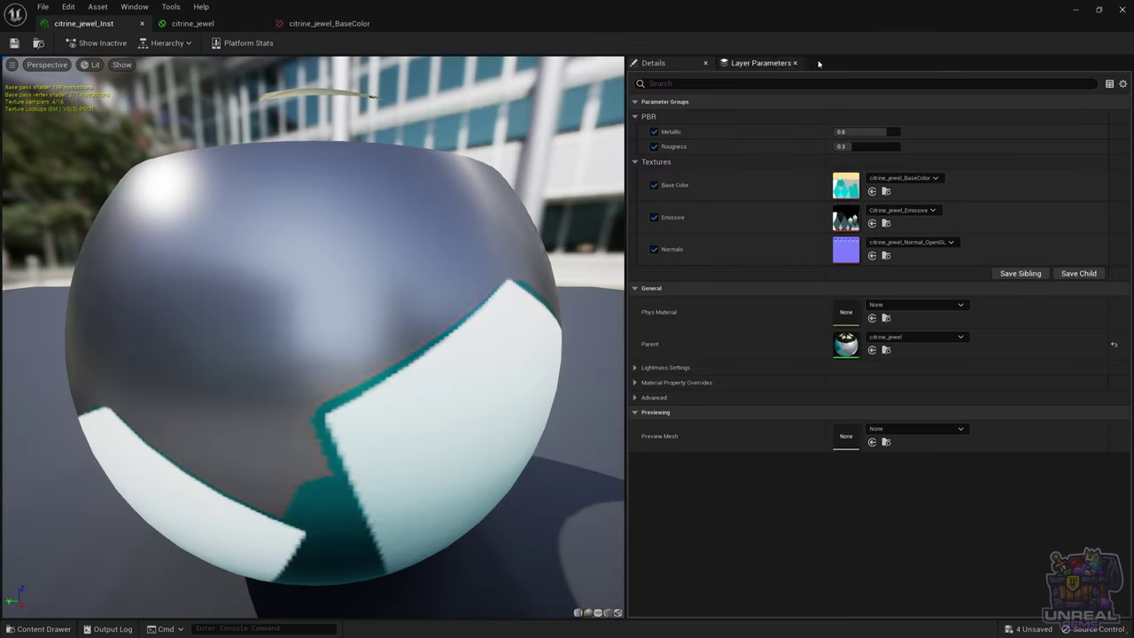
pyautogui.click(1099, 8)
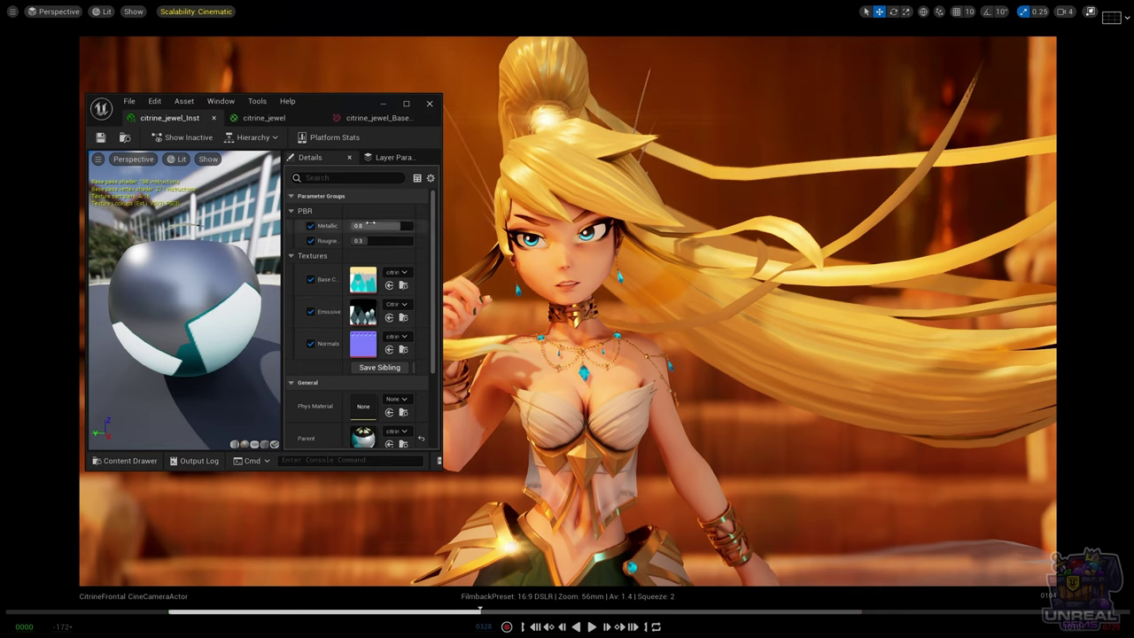
pyautogui.moveTo(369, 225)
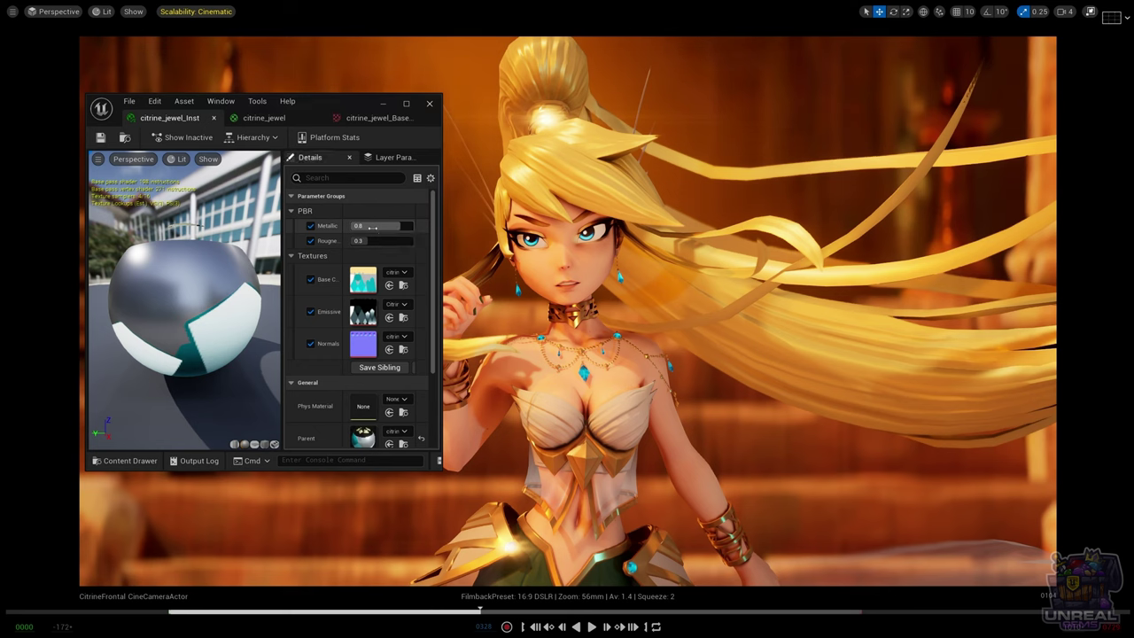
# Try Metallic at 0.0 and 1.0, then reset it to its 0.8 default
pyautogui.click(369, 225)
pyautogui.write('0')
pyautogui.press('Return')
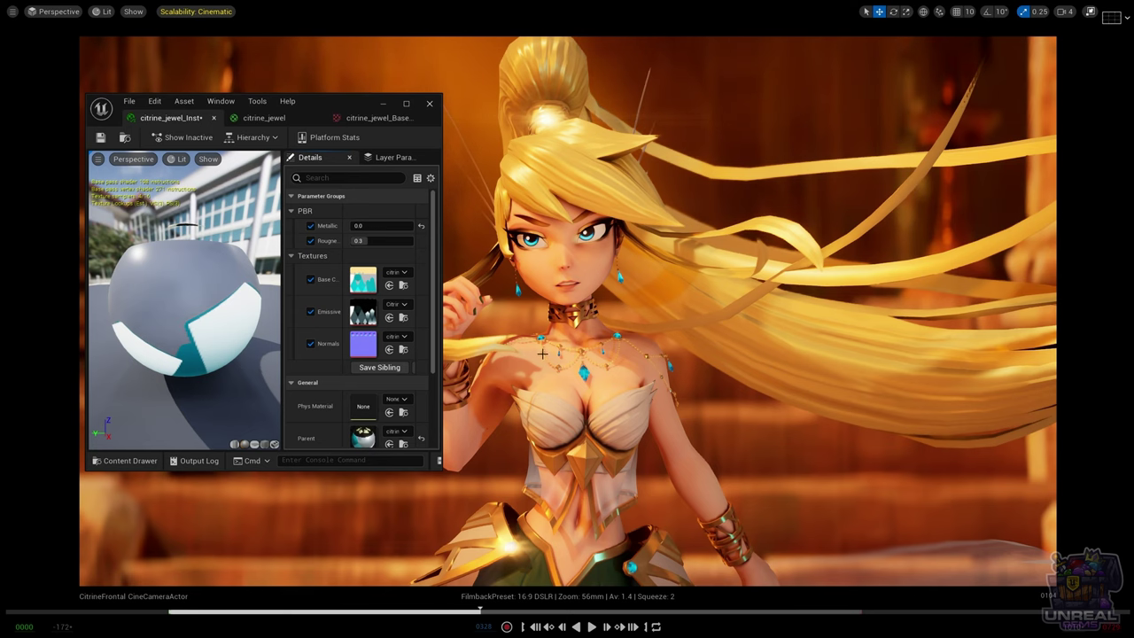
pyautogui.click(544, 612)
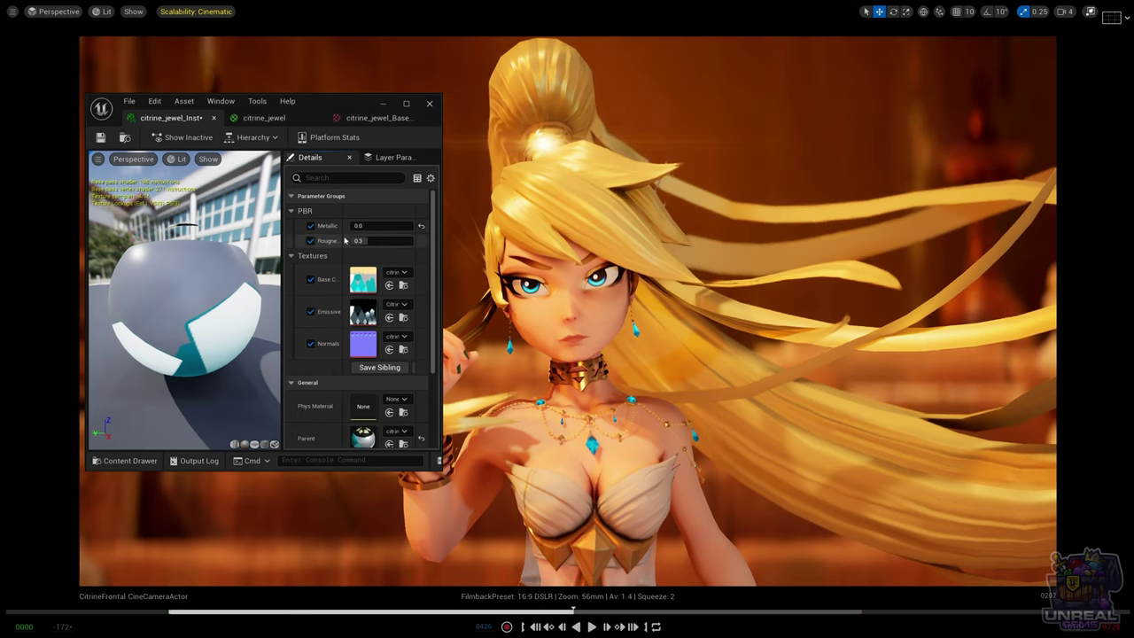
pyautogui.moveTo(364, 229); pyautogui.dragTo(413, 228)
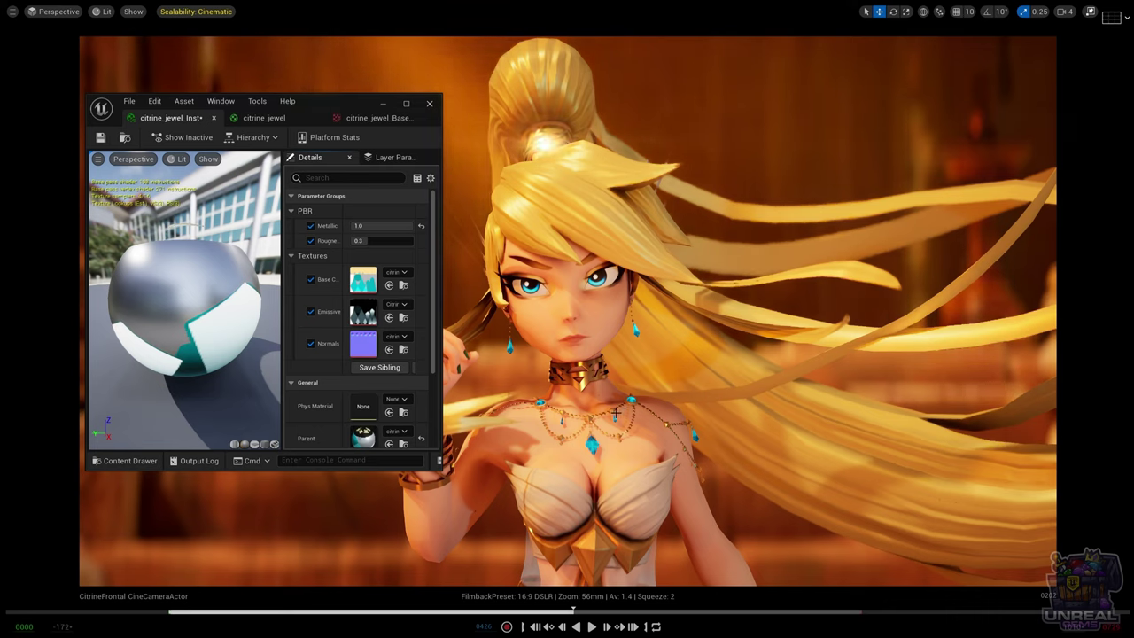
pyautogui.click(421, 228)
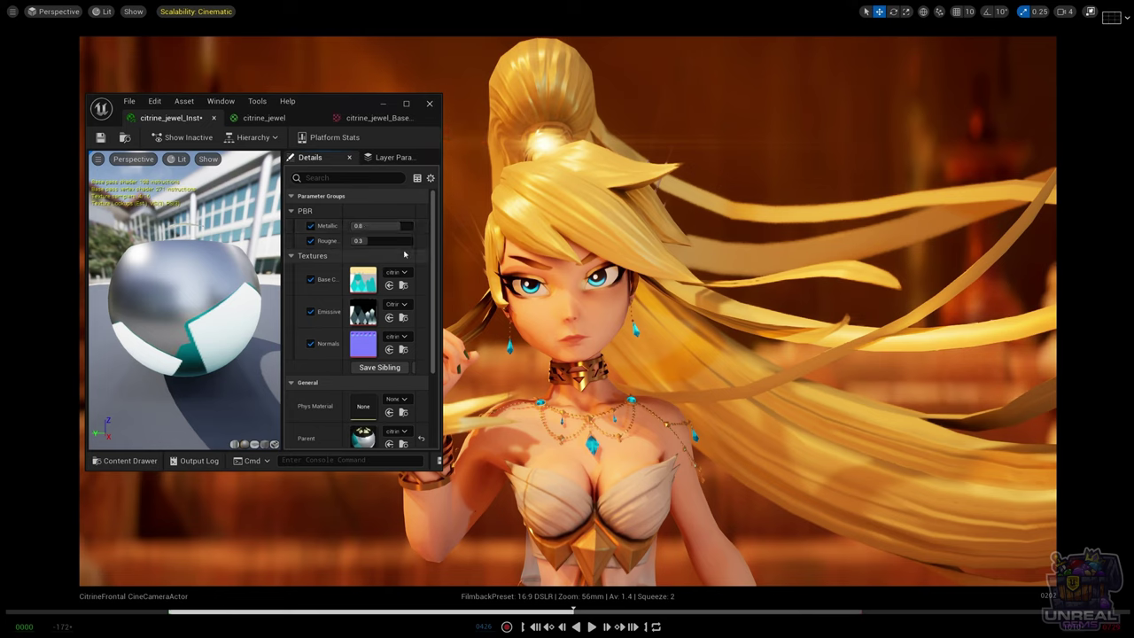
pyautogui.moveTo(389, 226)
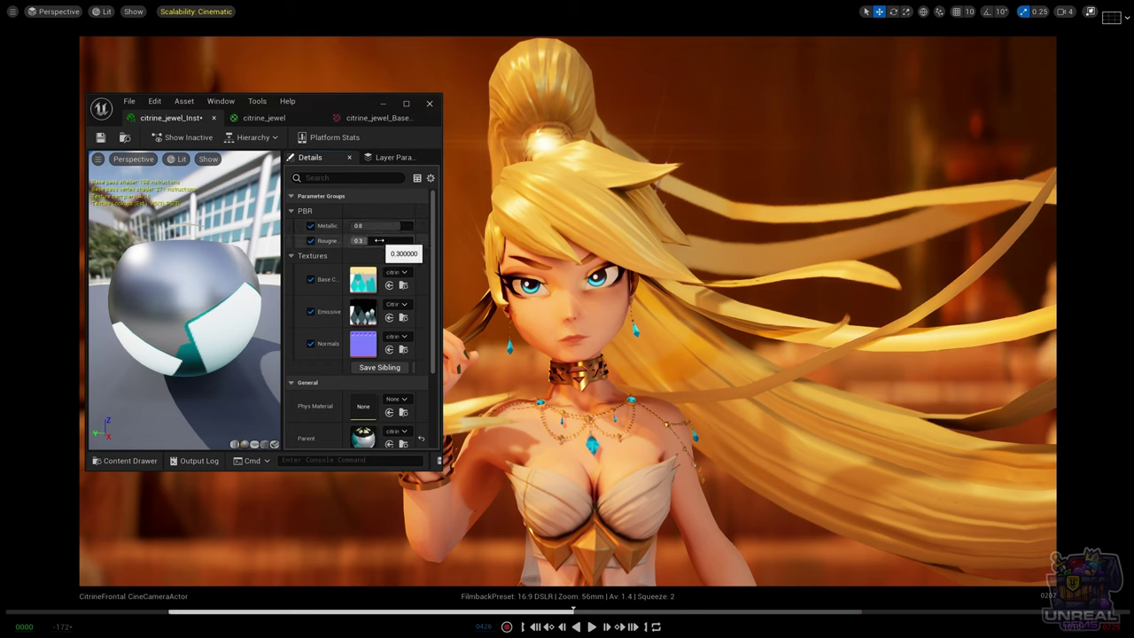
pyautogui.moveTo(379, 241); pyautogui.dragTo(356, 241)
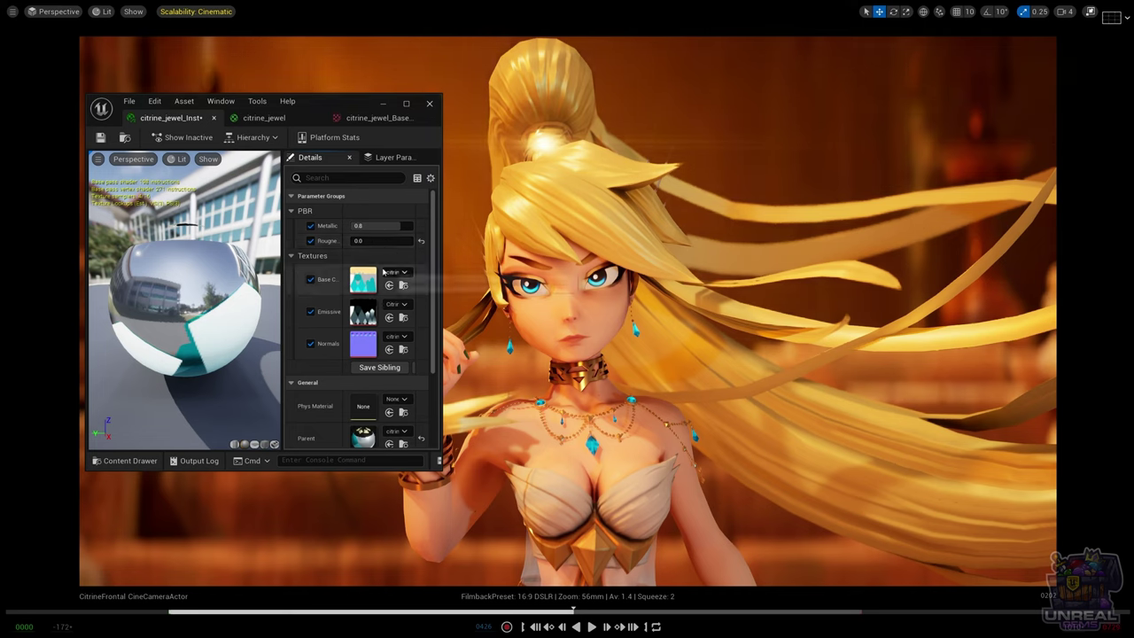
pyautogui.moveTo(366, 241); pyautogui.dragTo(413, 241)
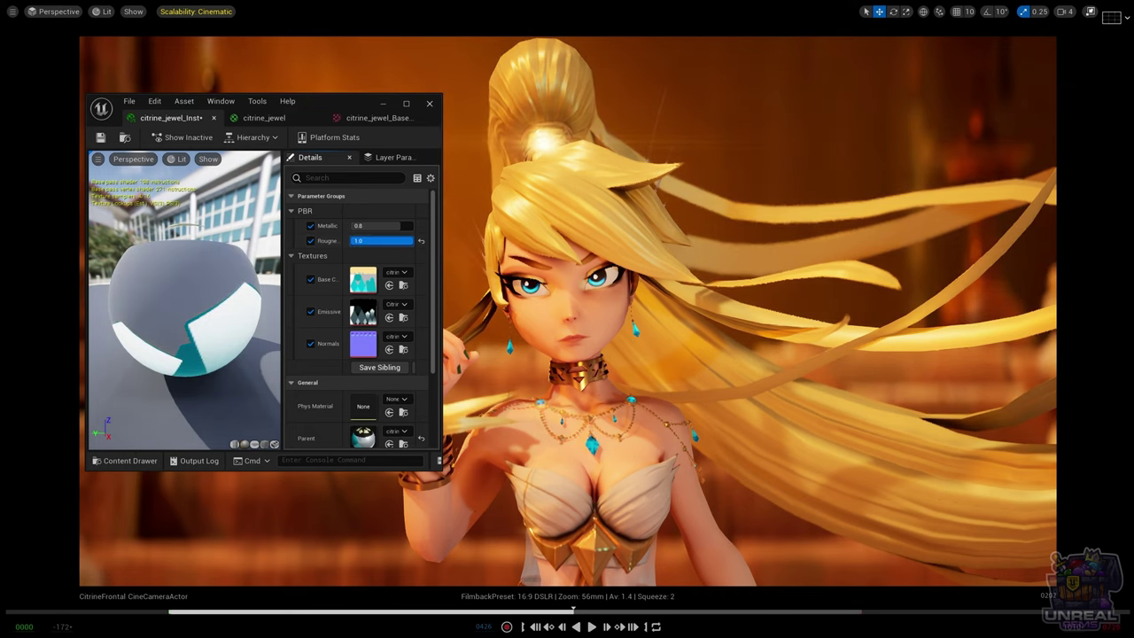
pyautogui.click(380, 253)
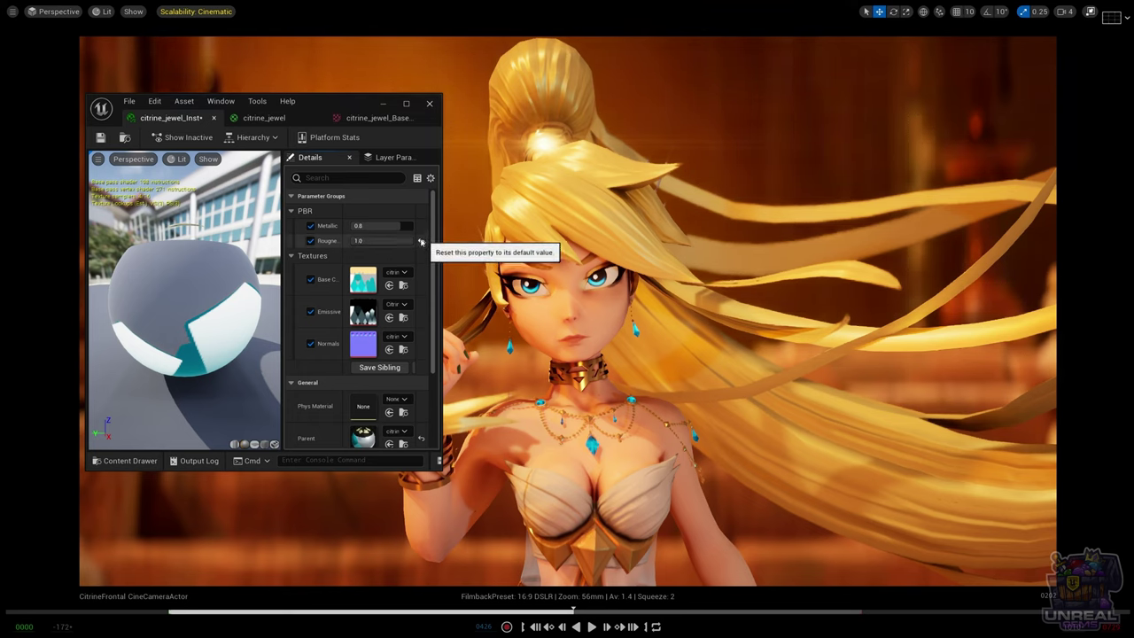
pyautogui.click(421, 243)
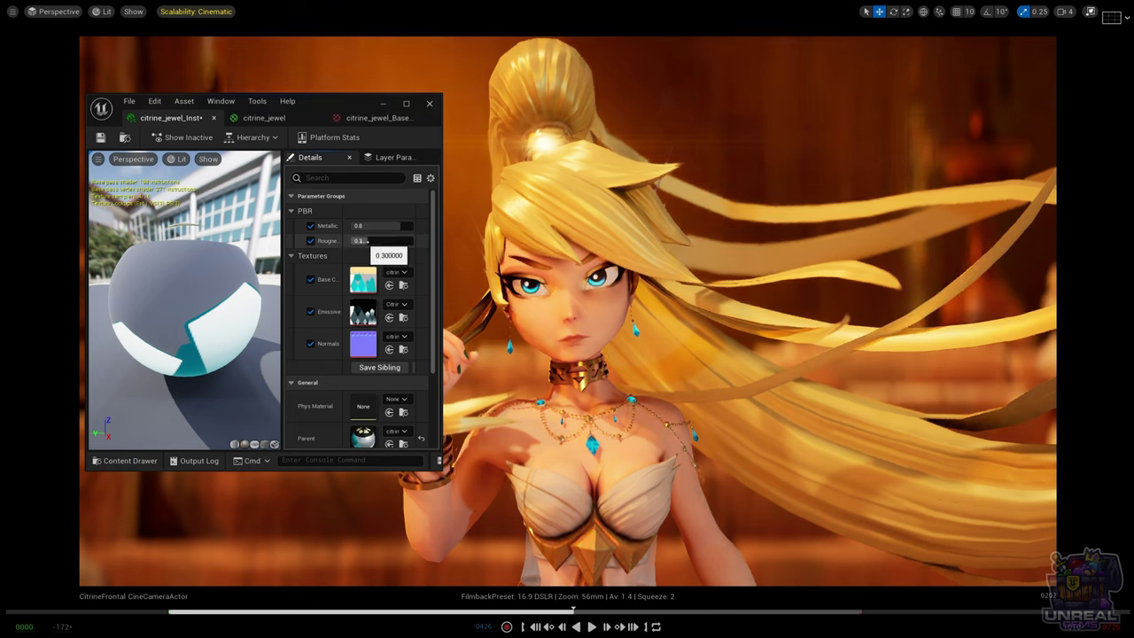
pyautogui.moveTo(366, 242); pyautogui.dragTo(351, 242)
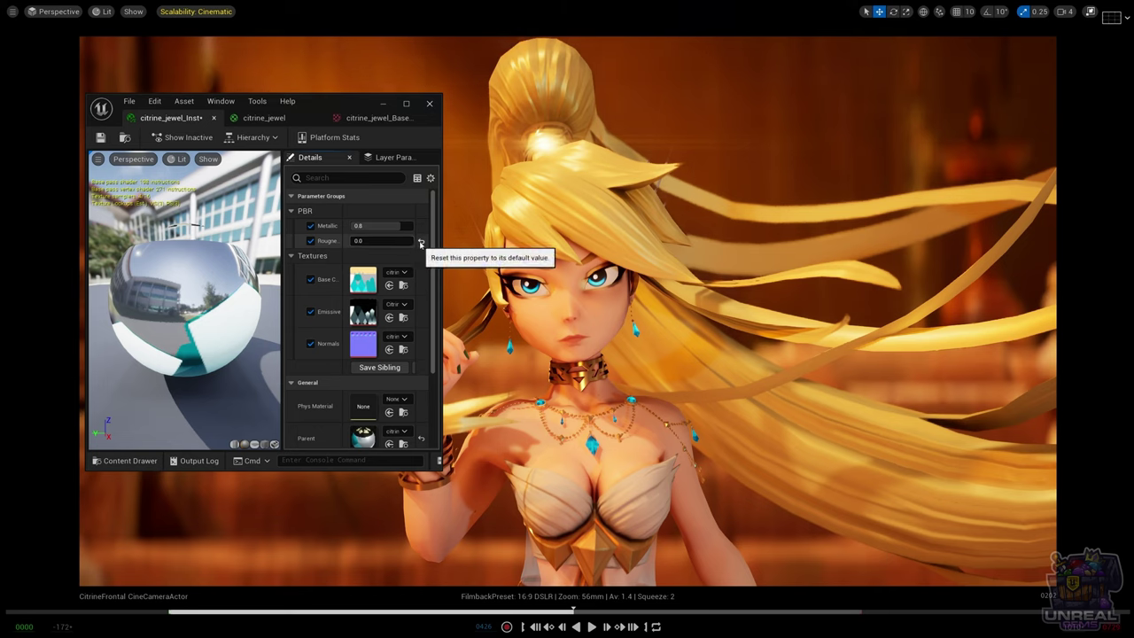
pyautogui.click(421, 242)
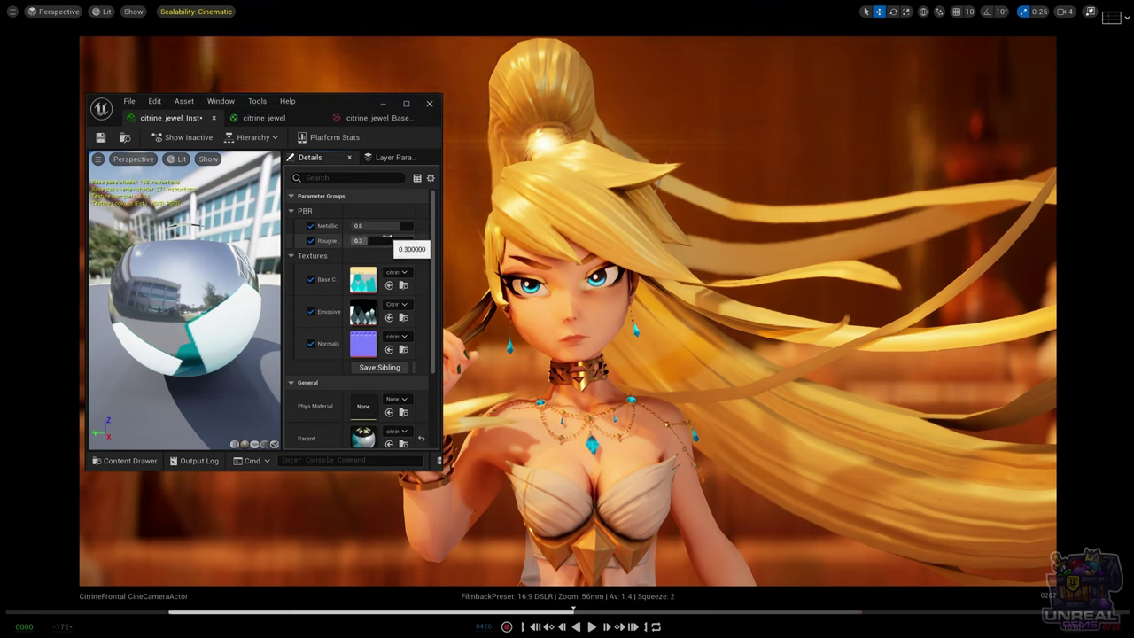
pyautogui.moveTo(400, 225); pyautogui.dragTo(368, 226)
pyautogui.write('1')
pyautogui.press('Return')
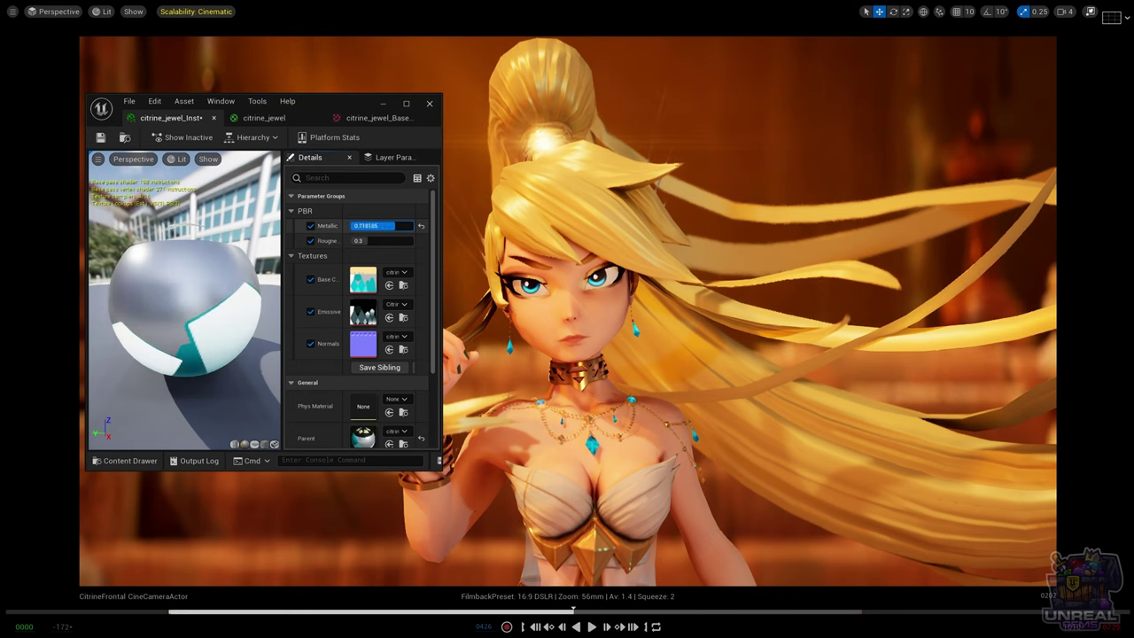
pyautogui.click(378, 253)
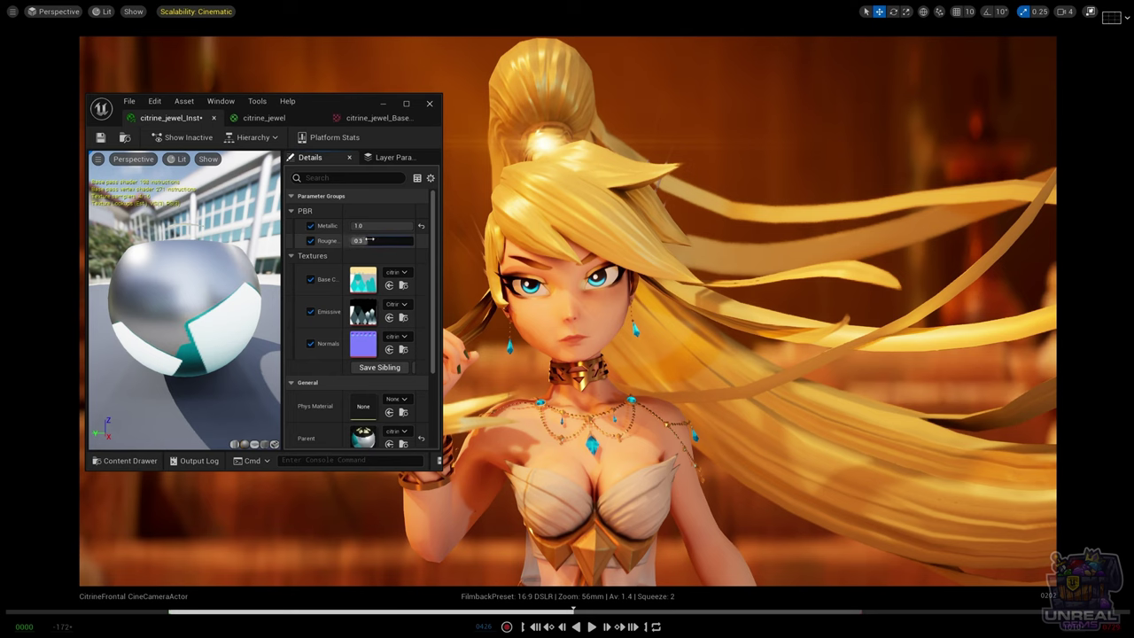
pyautogui.write('0')
pyautogui.press('Return')
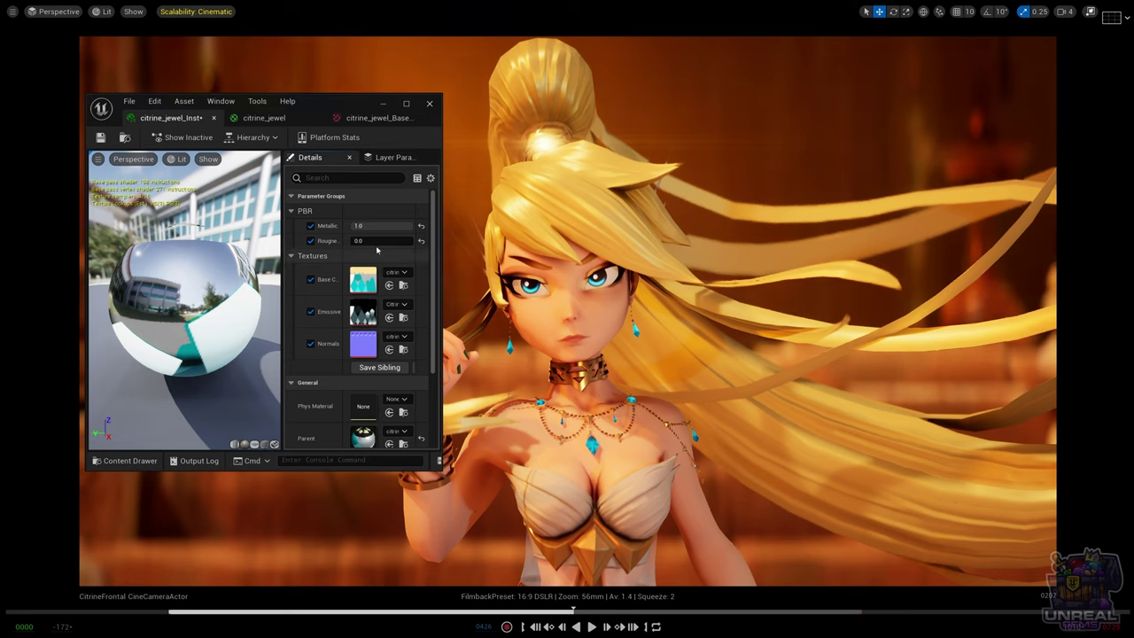
pyautogui.click(421, 240)
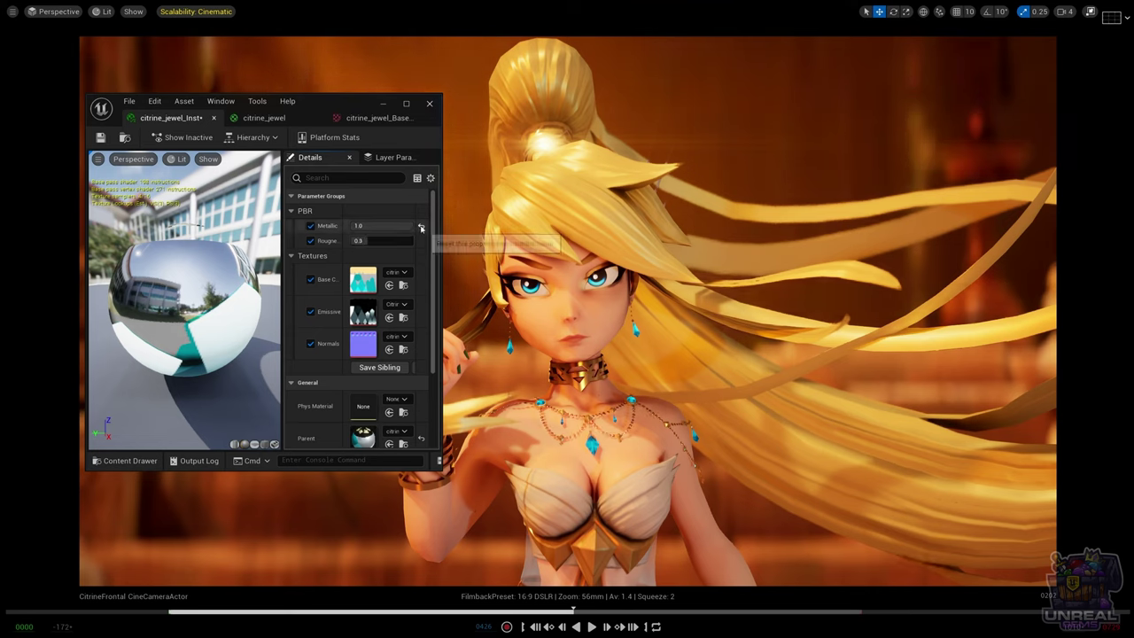
pyautogui.click(421, 225)
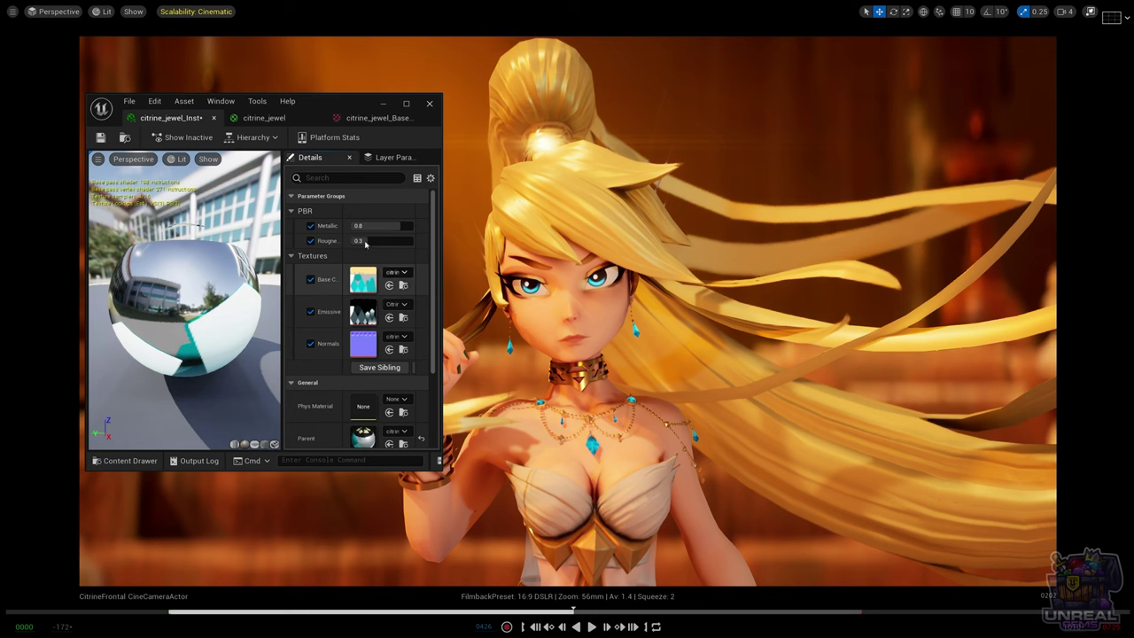
# Maximize the instance editor, switch to the citrine_jewel graph, and frame its texture nodes
pyautogui.click(406, 104)
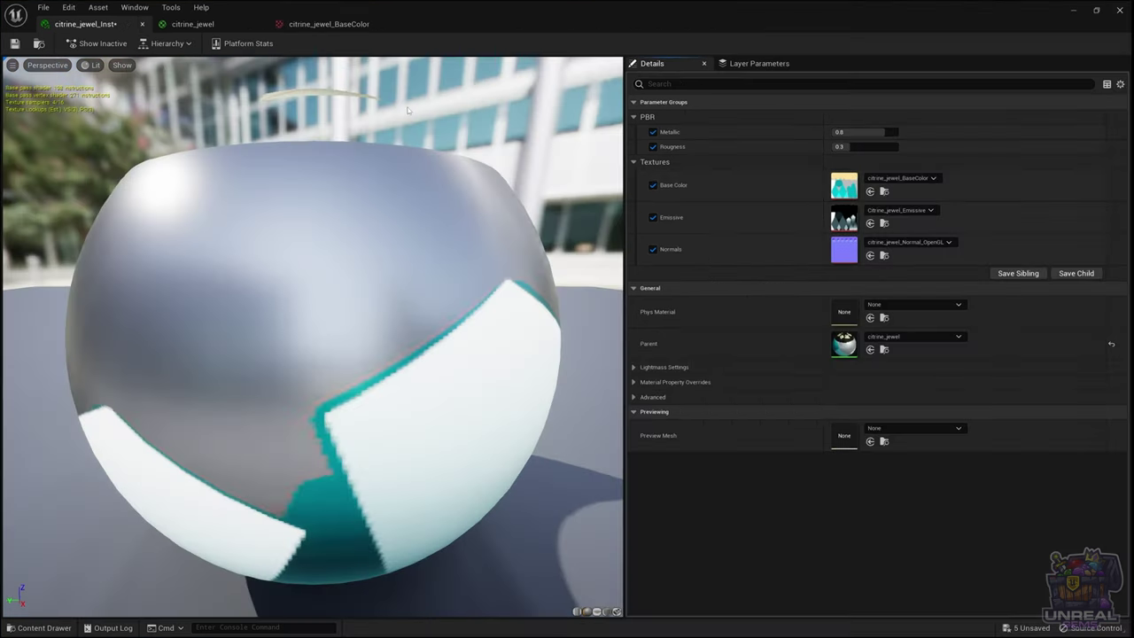
pyautogui.click(197, 24)
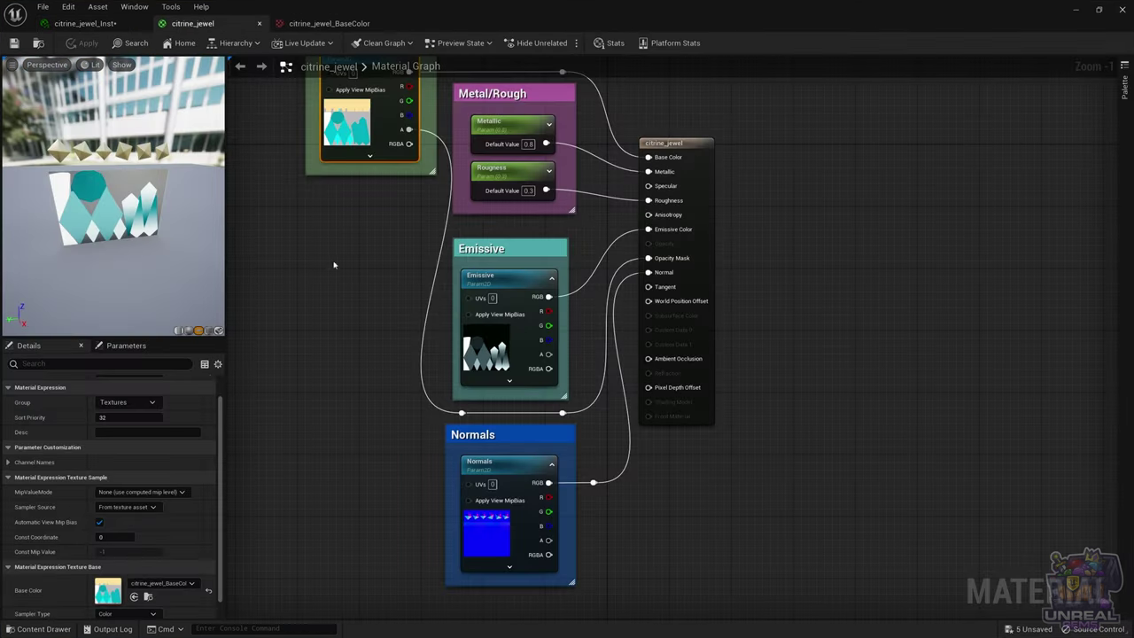
pyautogui.moveTo(336, 263); pyautogui.dragTo(370, 310, button='right')
pyautogui.scroll(-1, 358, 307)
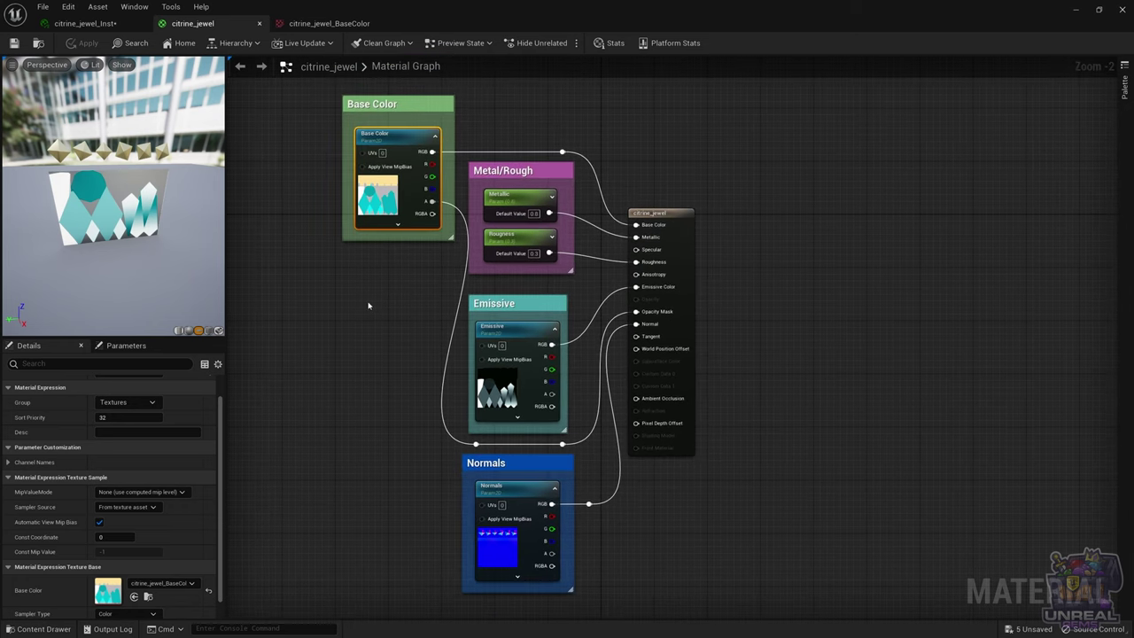